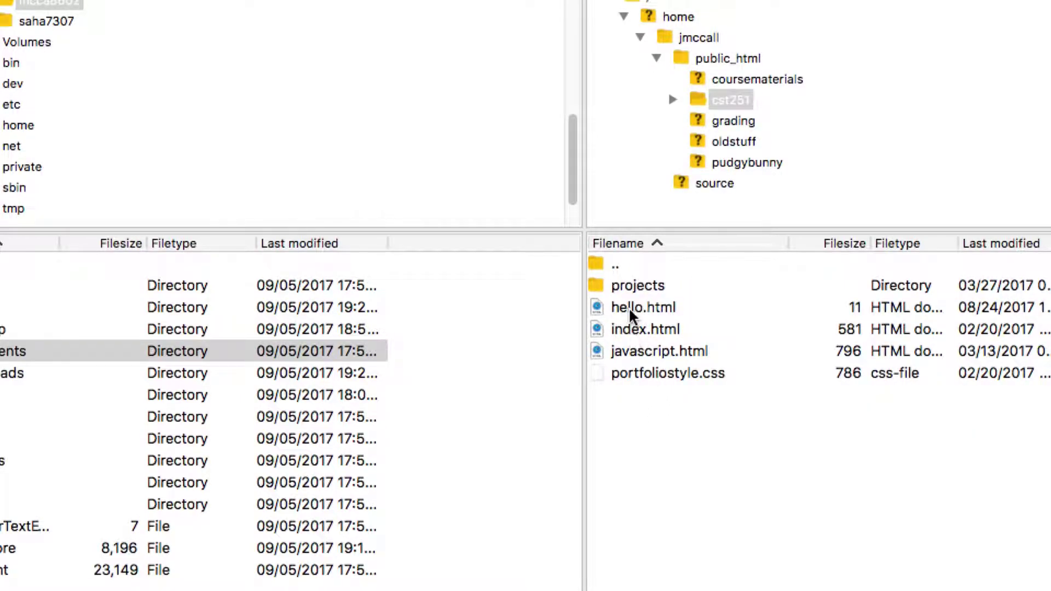
Open the projects directory and its l4l subdirectory on the remote site
double_click(600, 285)
double_click(600, 309)
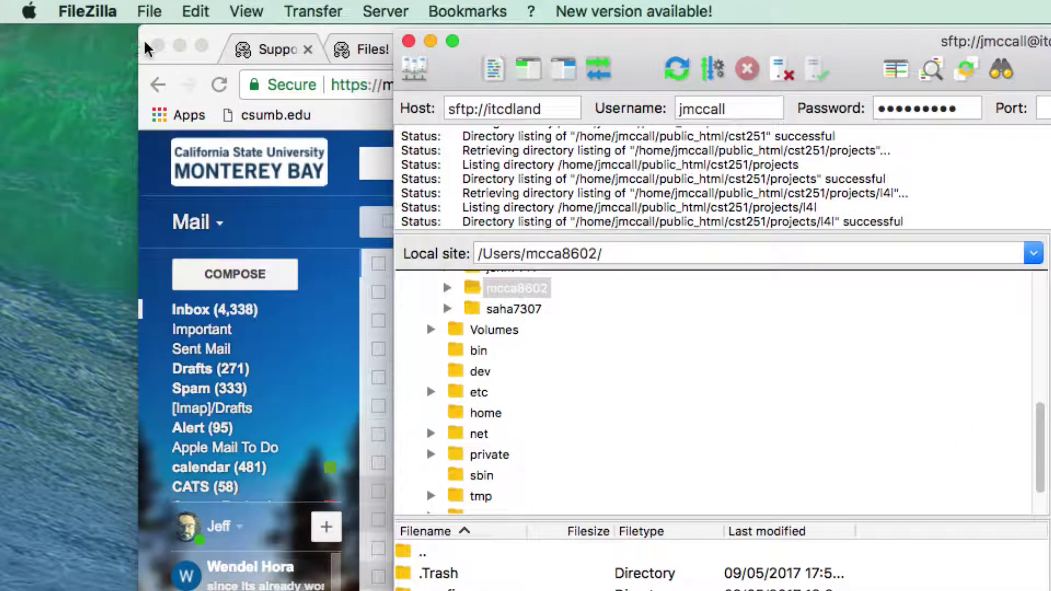
Switch to Chrome, look through the student list on the grading page, and open one student's assignment report
click(155, 168)
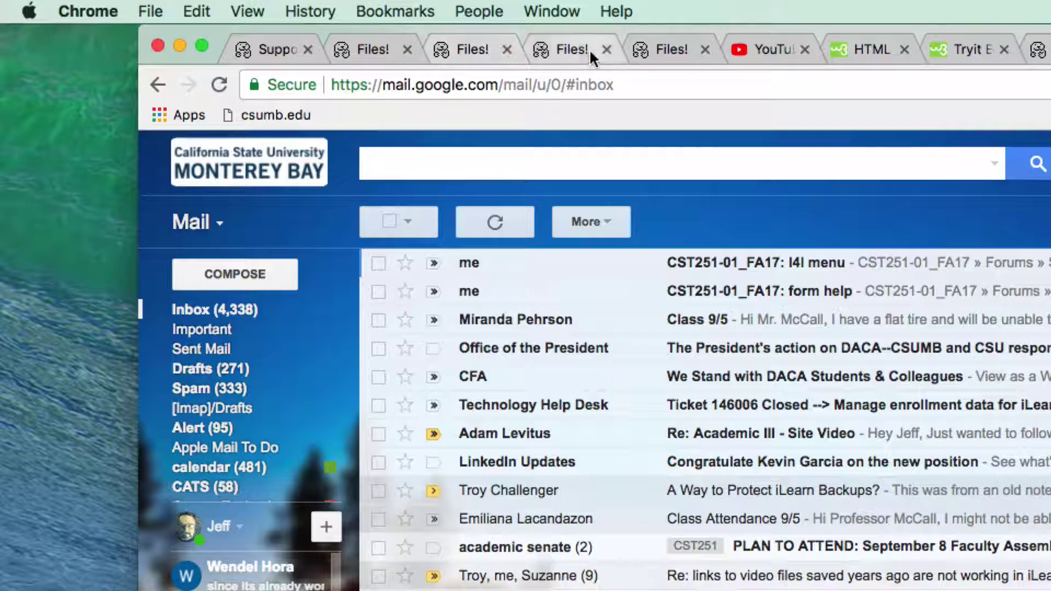
click(572, 46)
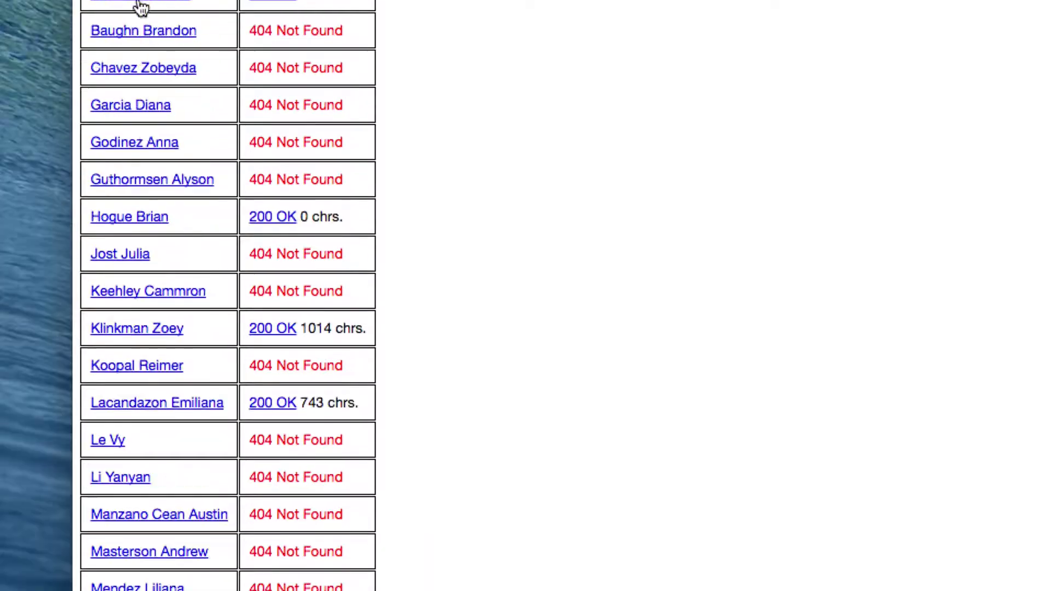
scroll(229, 464, down, 10)
scroll(208, 520, up, 10)
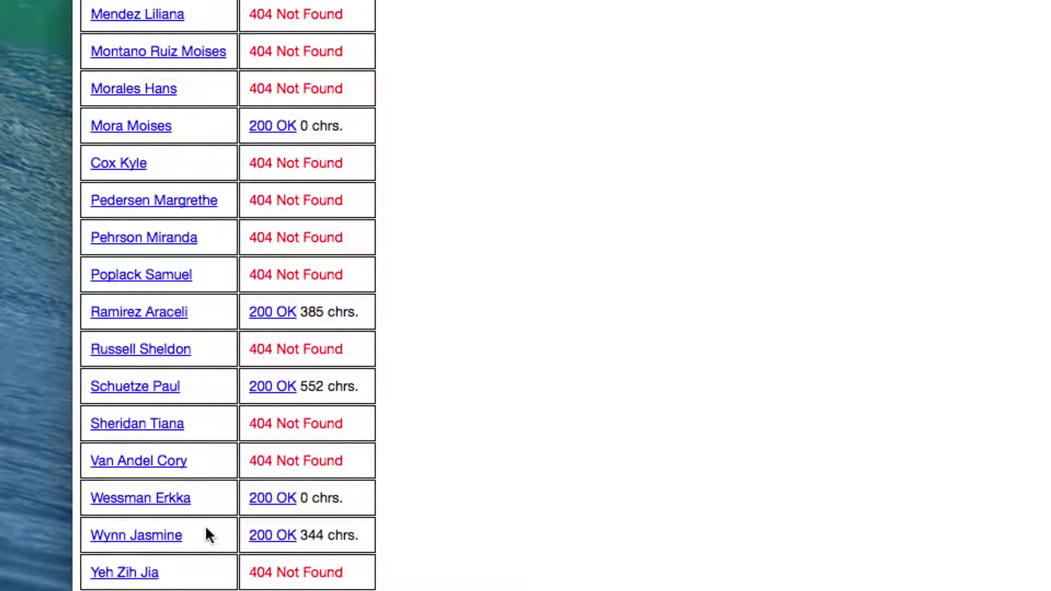
click(119, 17)
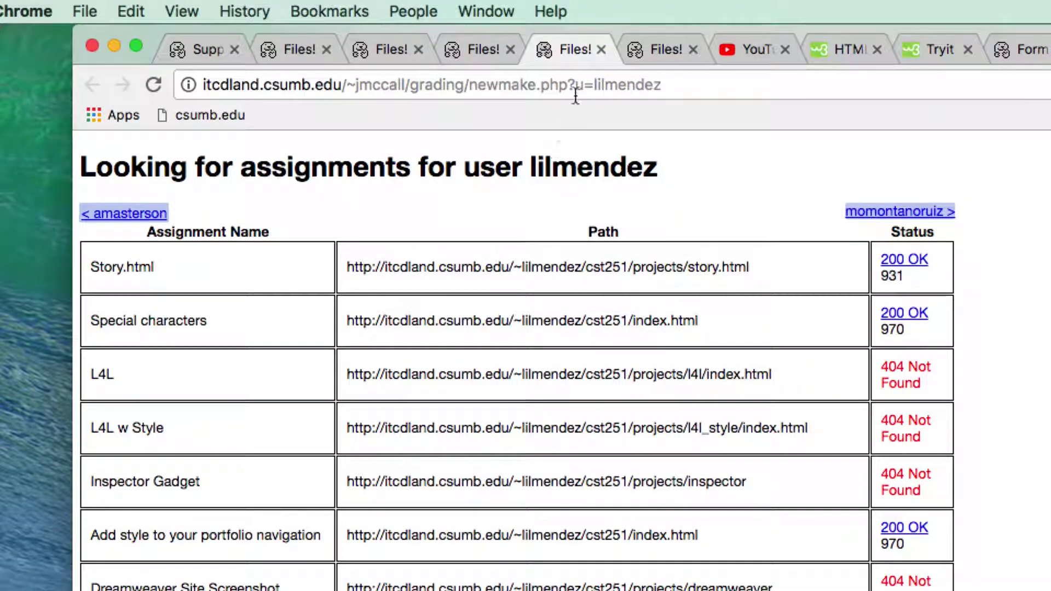
Load the assignment report for the instructor's own username and open its Story.html submission
drag(593, 85, 709, 88)
text(jmccall)
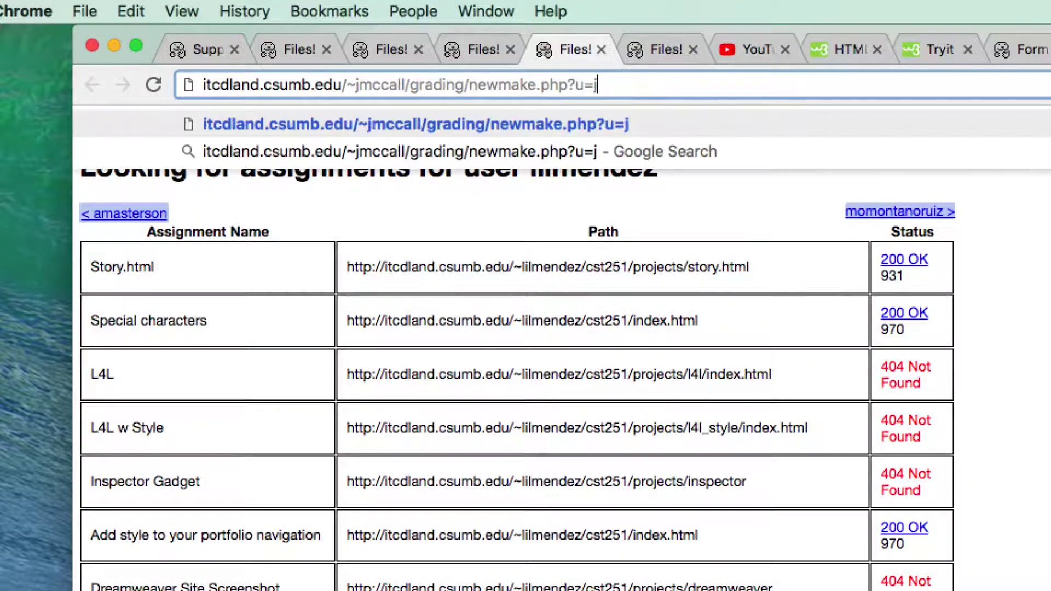
key(Return)
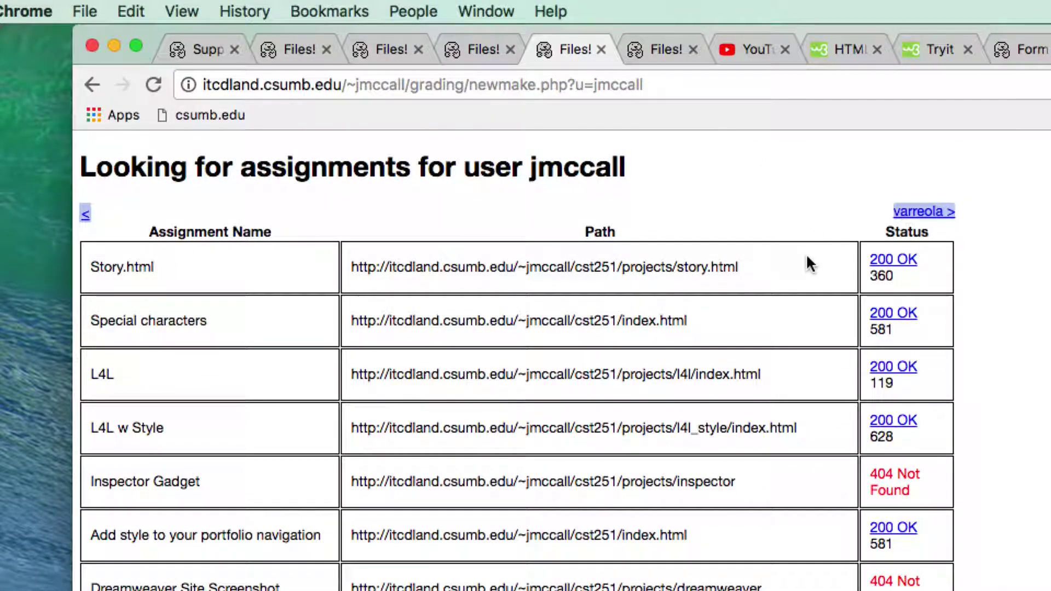
click(883, 260)
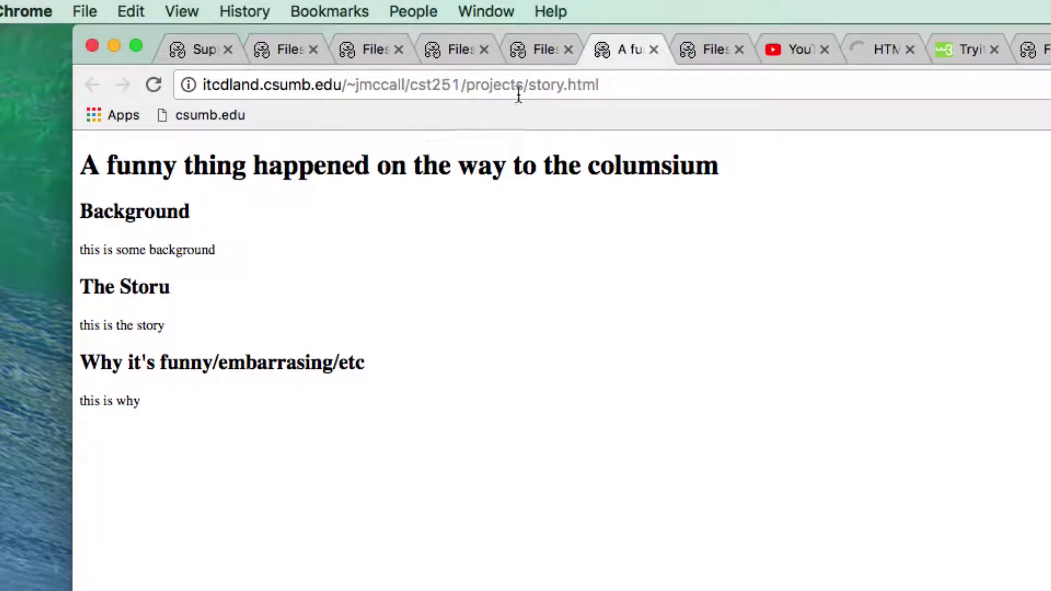
Change the page address to load l4l/index.html from the same projects directory
click(528, 84)
drag(530, 85, 650, 85)
text(l)
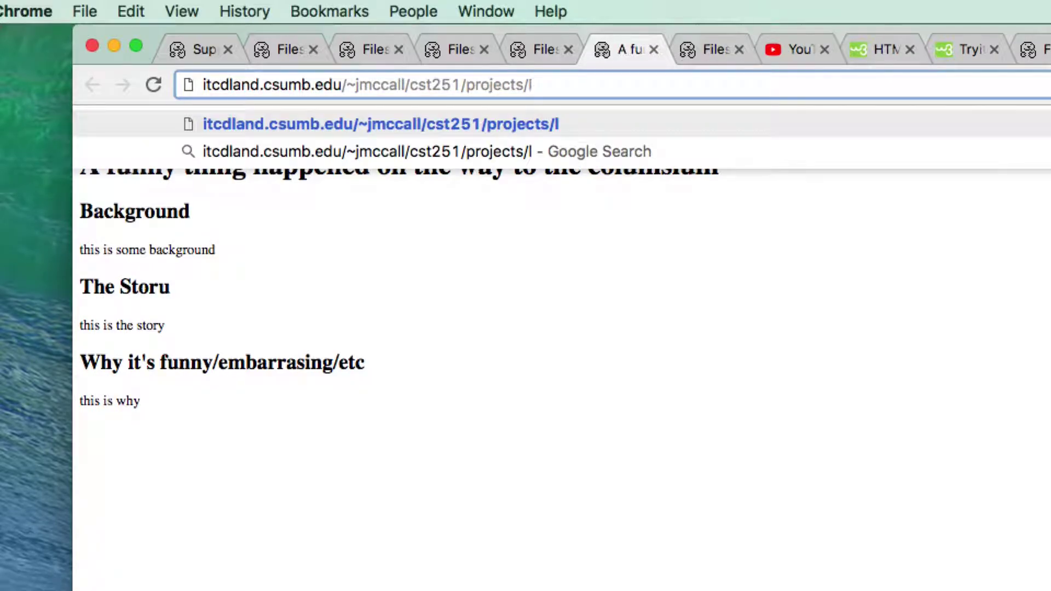
text(4l/index.ht)
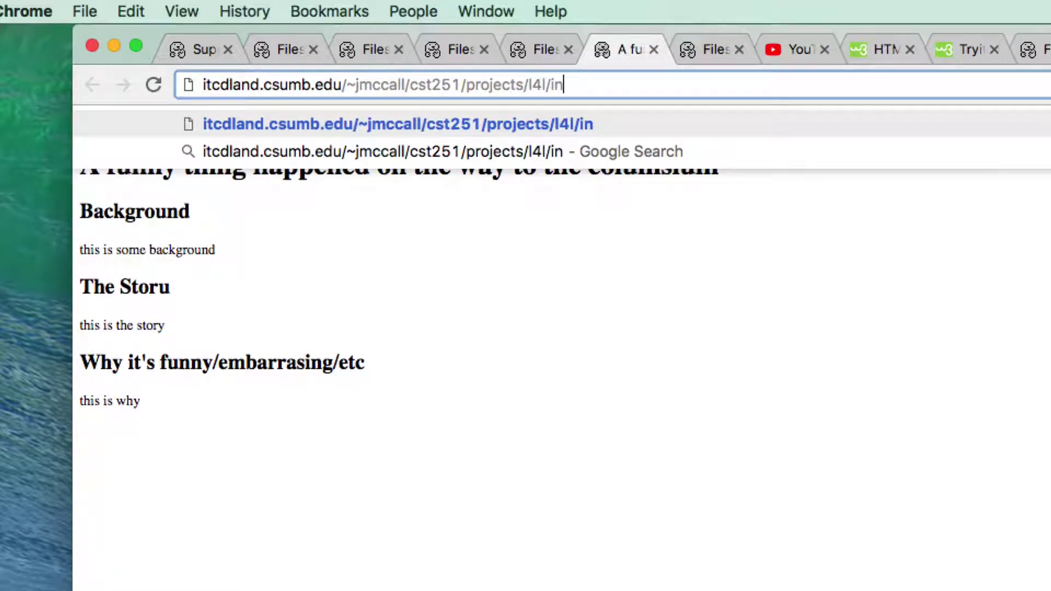
text(ml)
key(Return)
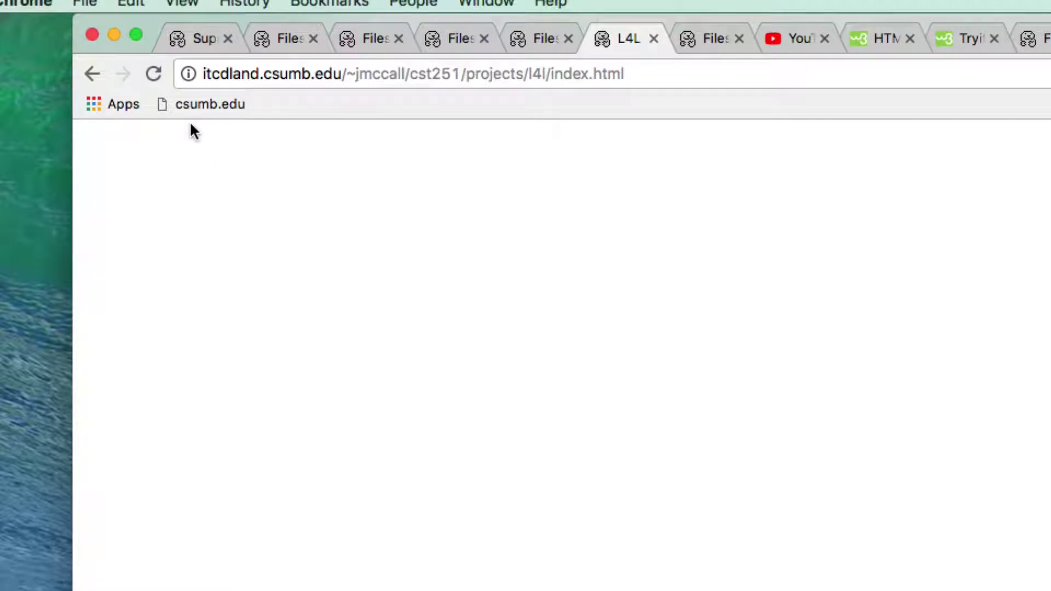
View the HTML source of the l4l index page, close it, and bring it up again
key(super+alt+u)
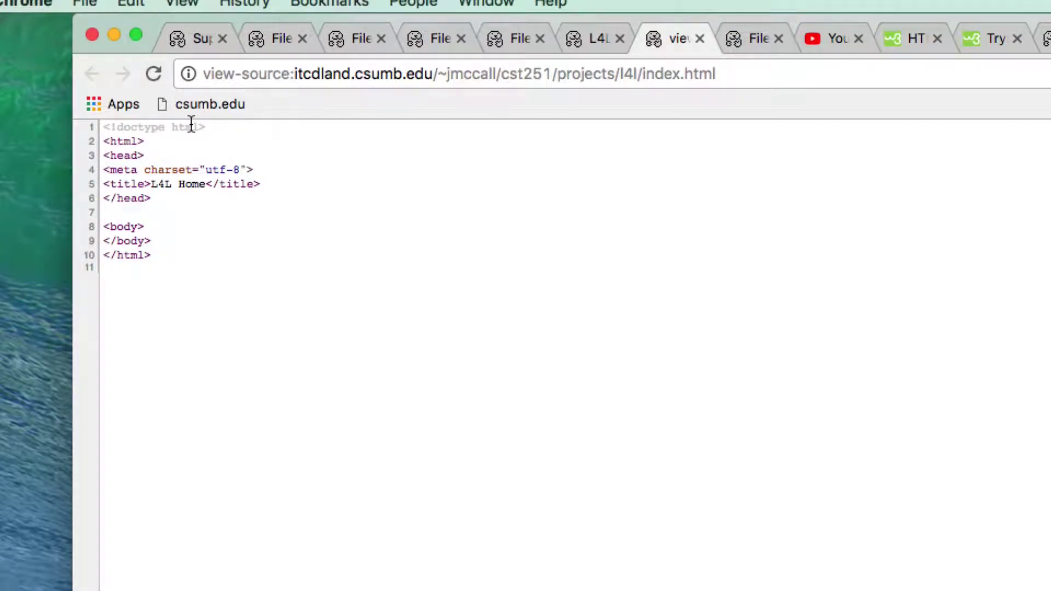
key(super+w)
right_click(353, 154)
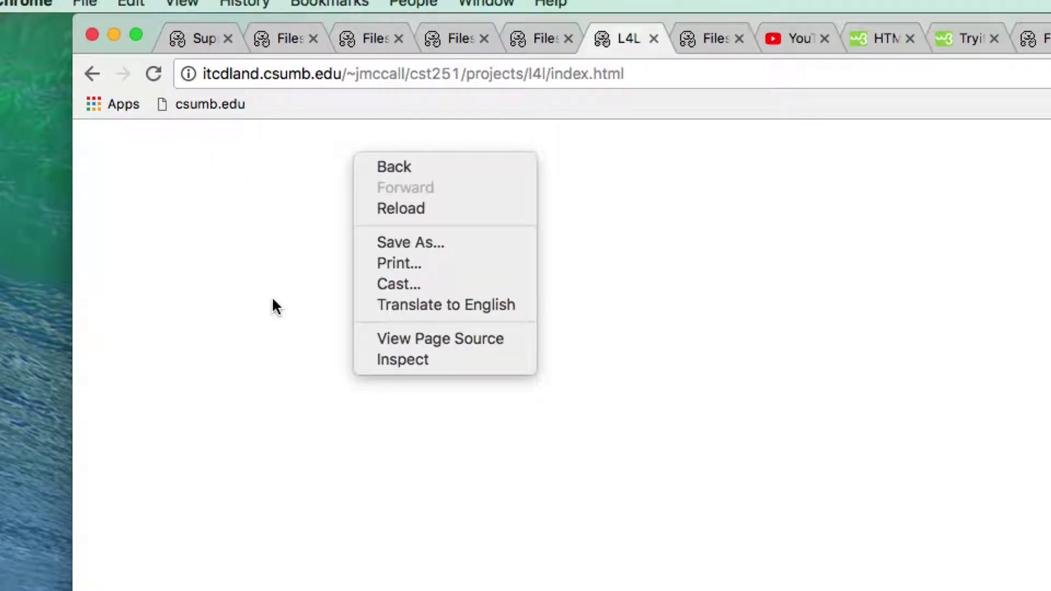
click(384, 337)
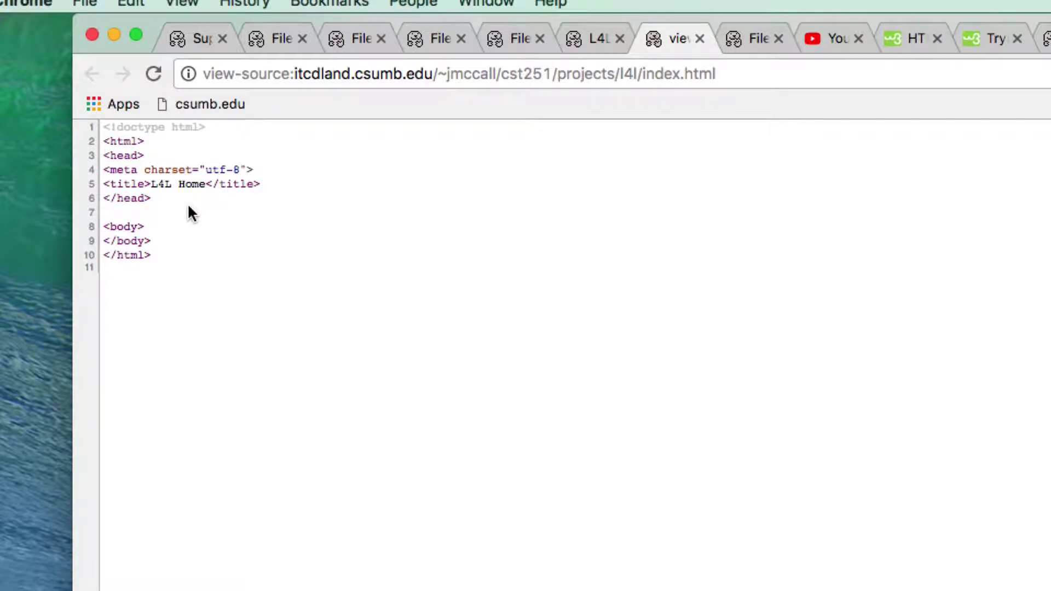
Switch to FileZilla and go up from l4l to the remote projects directory
key(super+Tab)
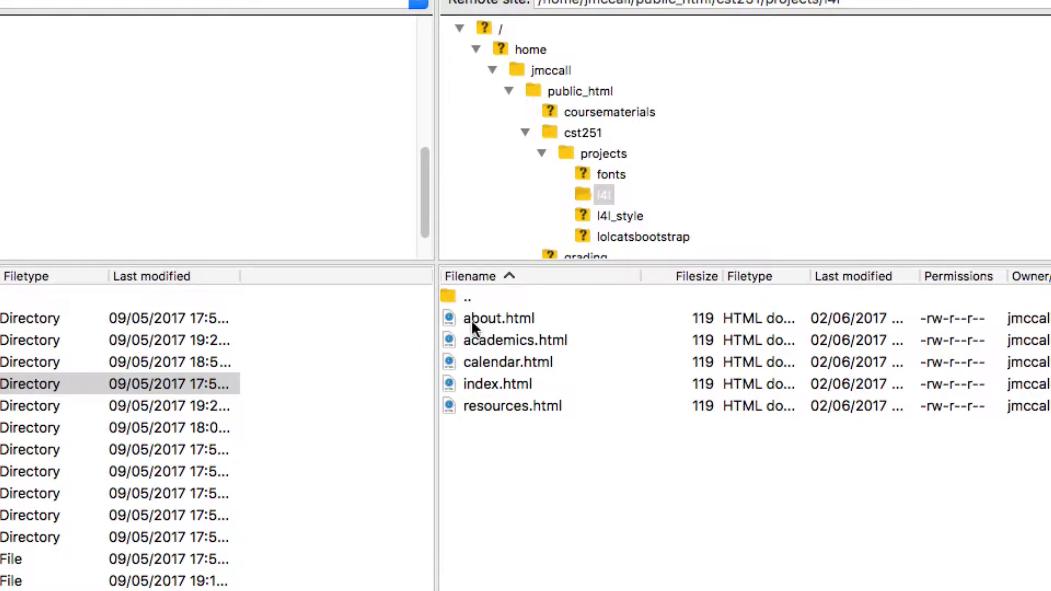
double_click(448, 294)
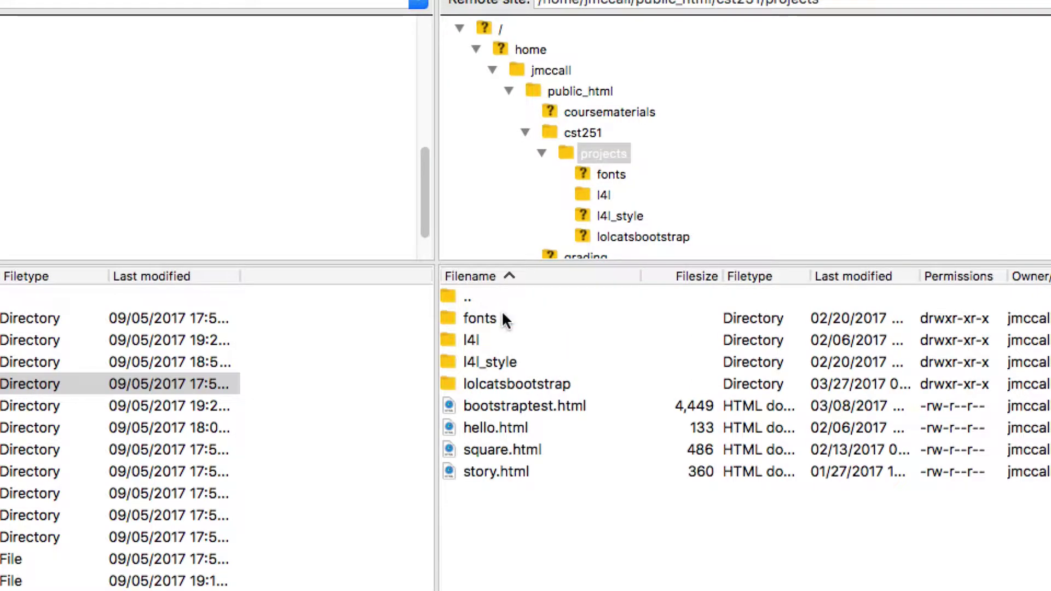
click(449, 340)
right_click(447, 343)
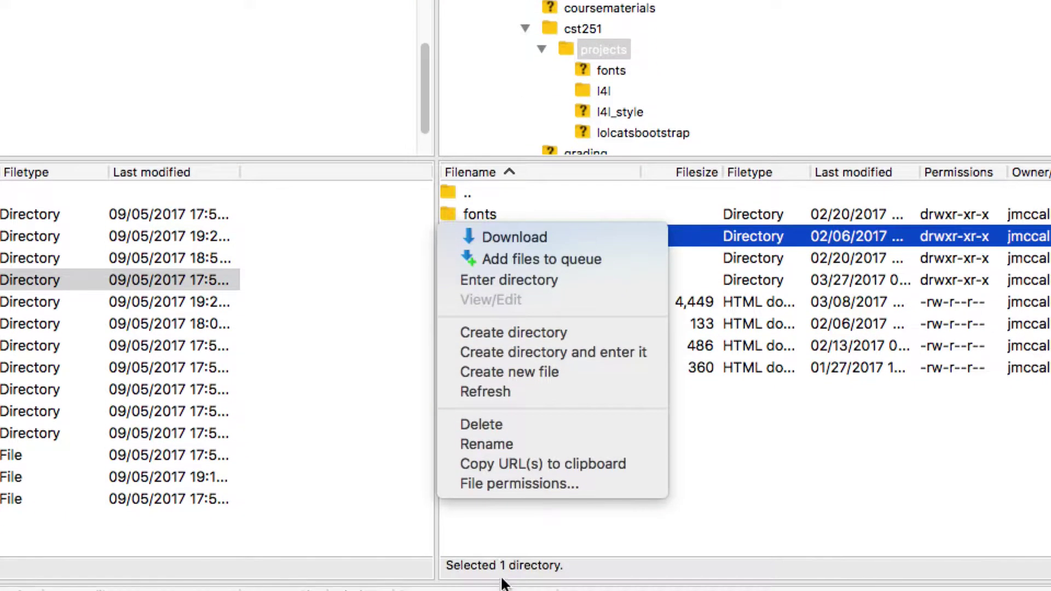
click(492, 586)
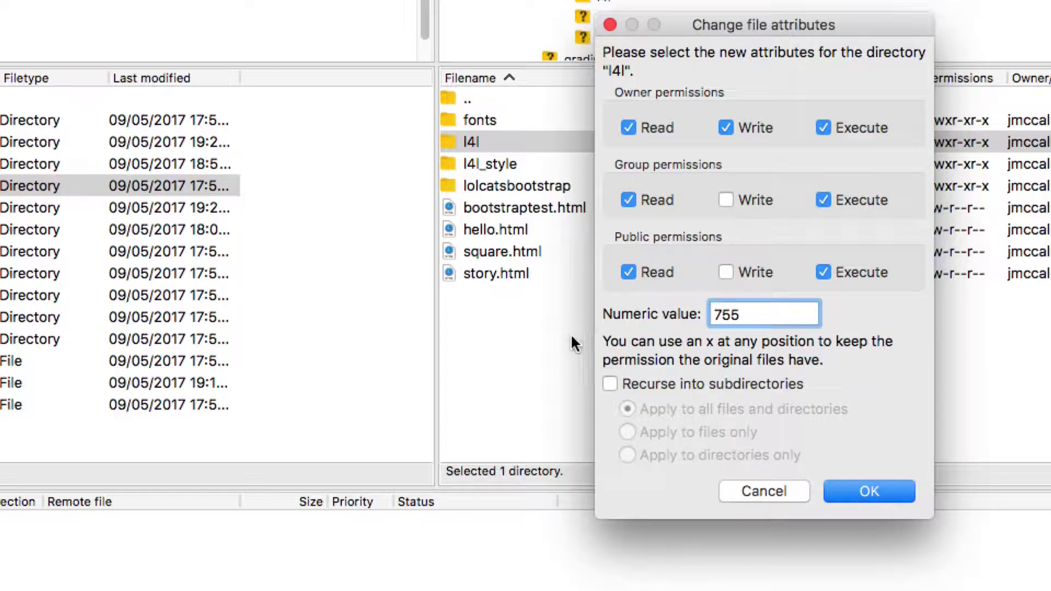
click(611, 383)
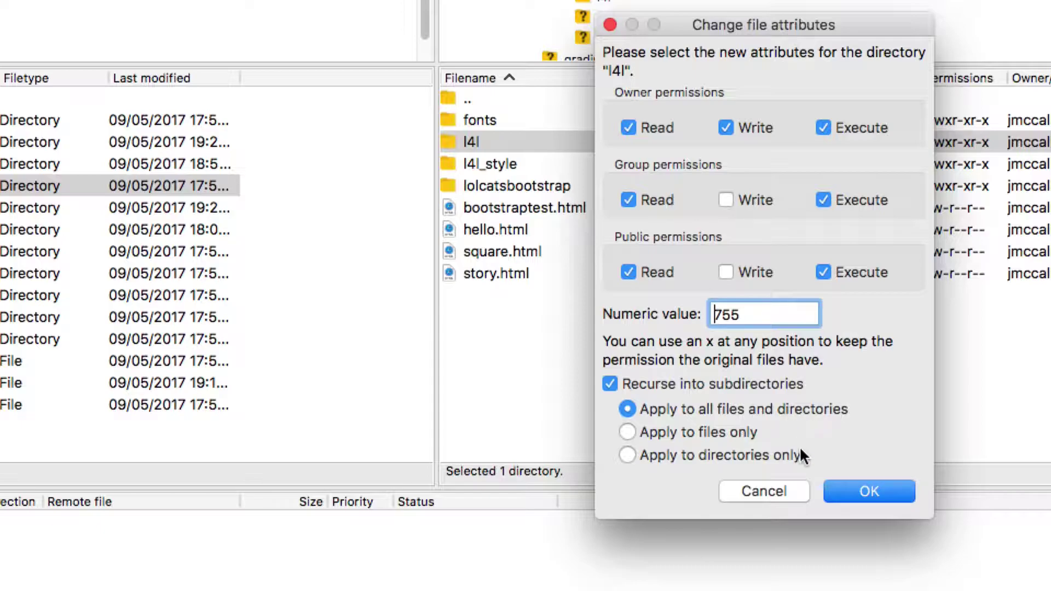
click(762, 491)
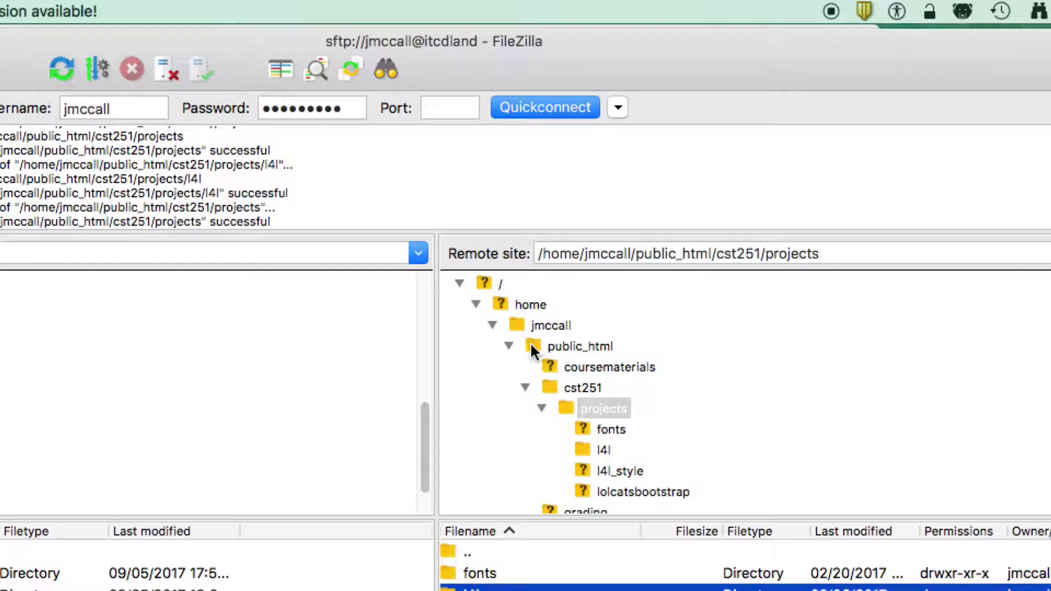
Go up to the account's home directory on the remote site, above public_html
double_click(530, 345)
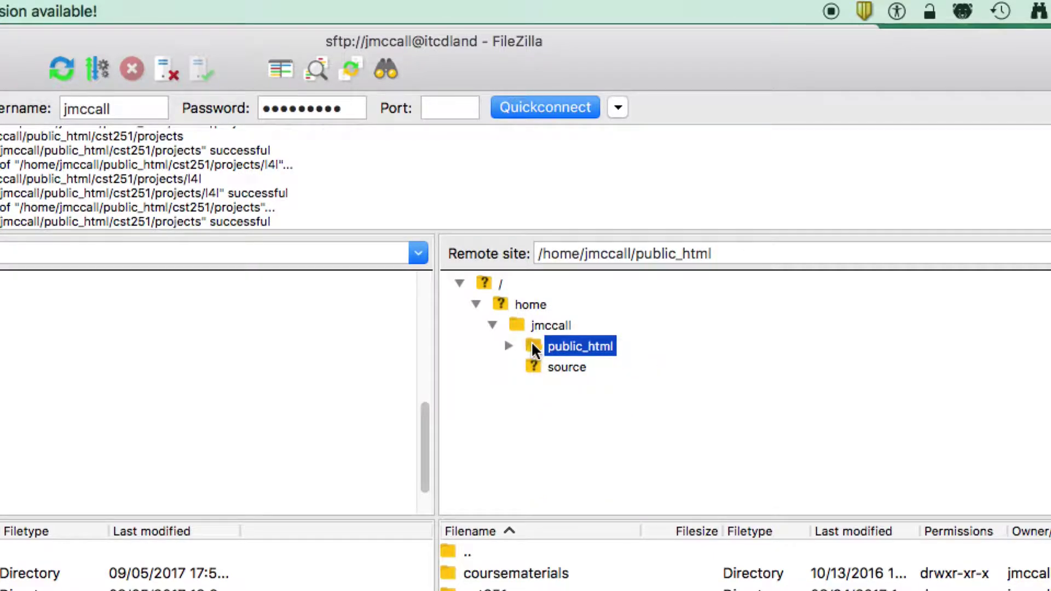
click(509, 346)
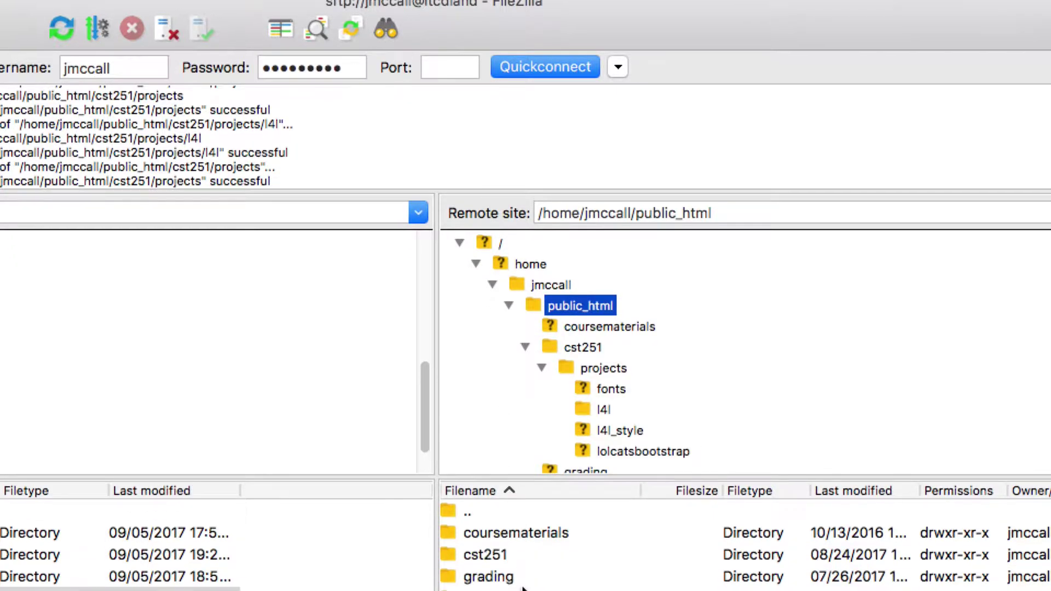
double_click(513, 279)
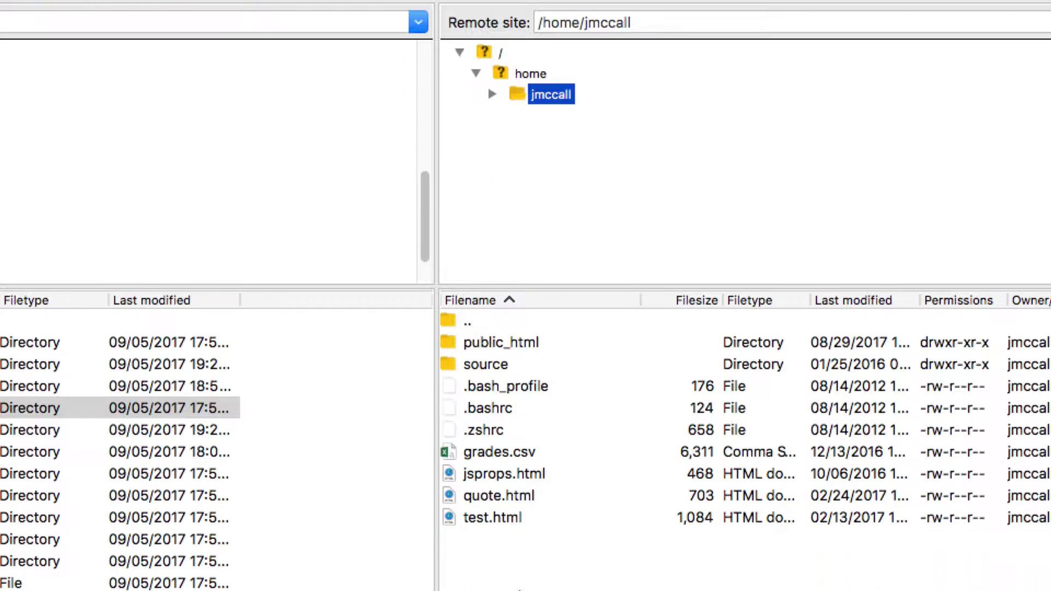
Apply the 755 permissions to public_html, recursing into subdirectories for all files and directories
click(450, 372)
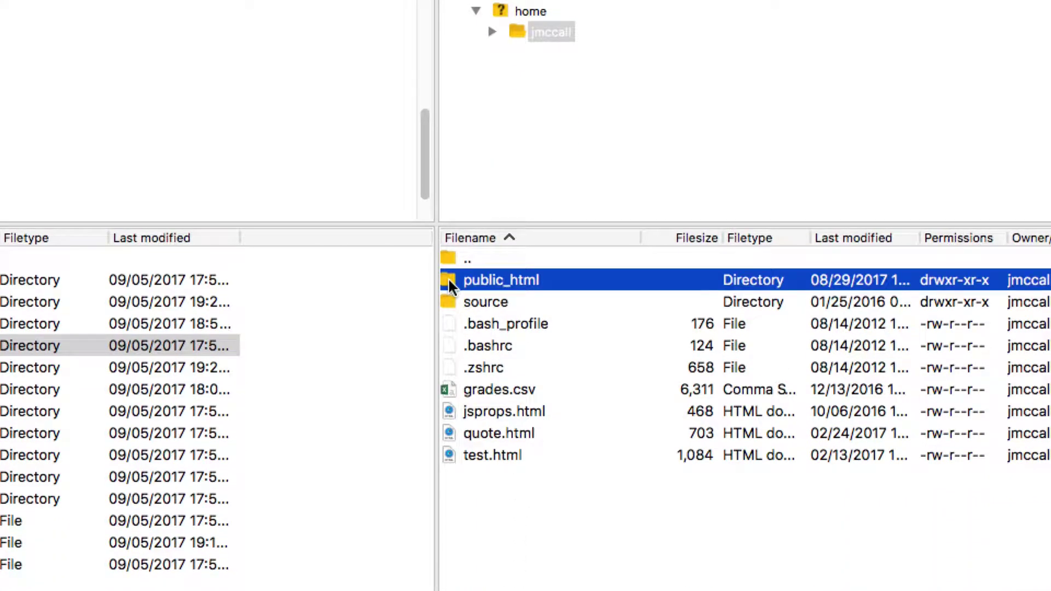
right_click(450, 285)
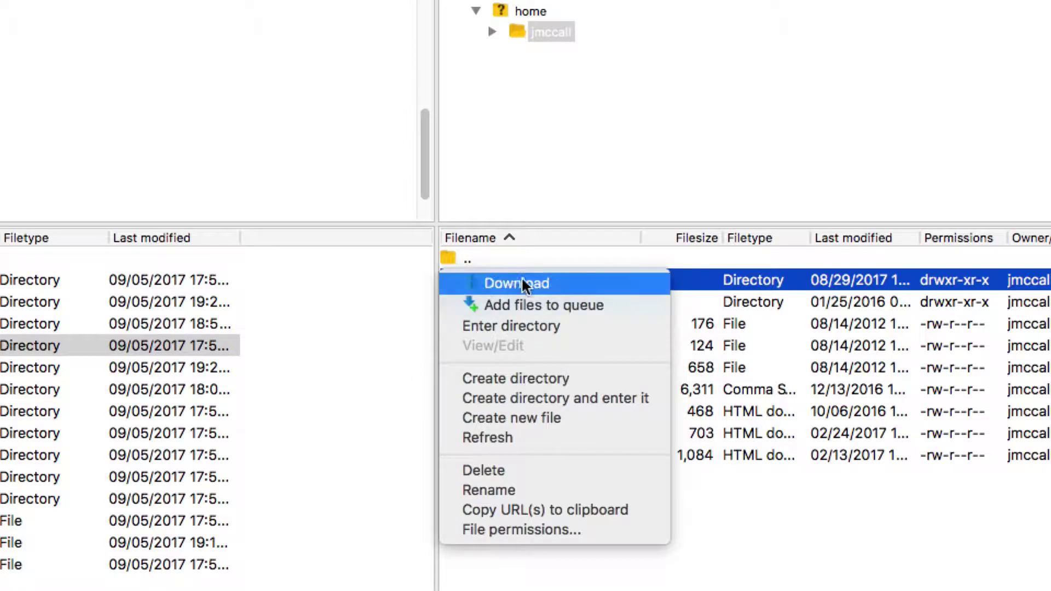
click(675, 266)
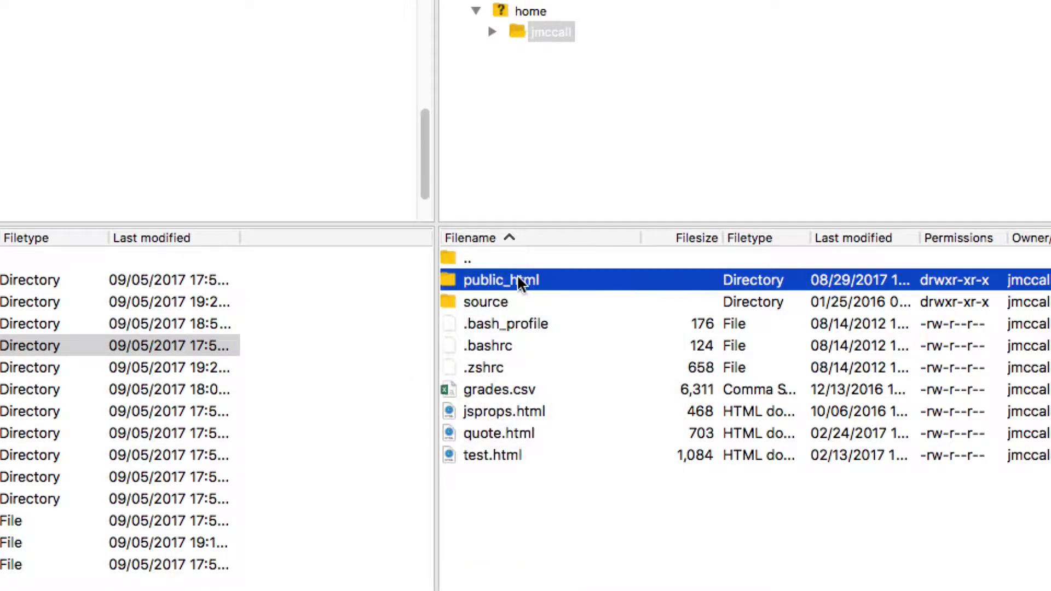
right_click(477, 284)
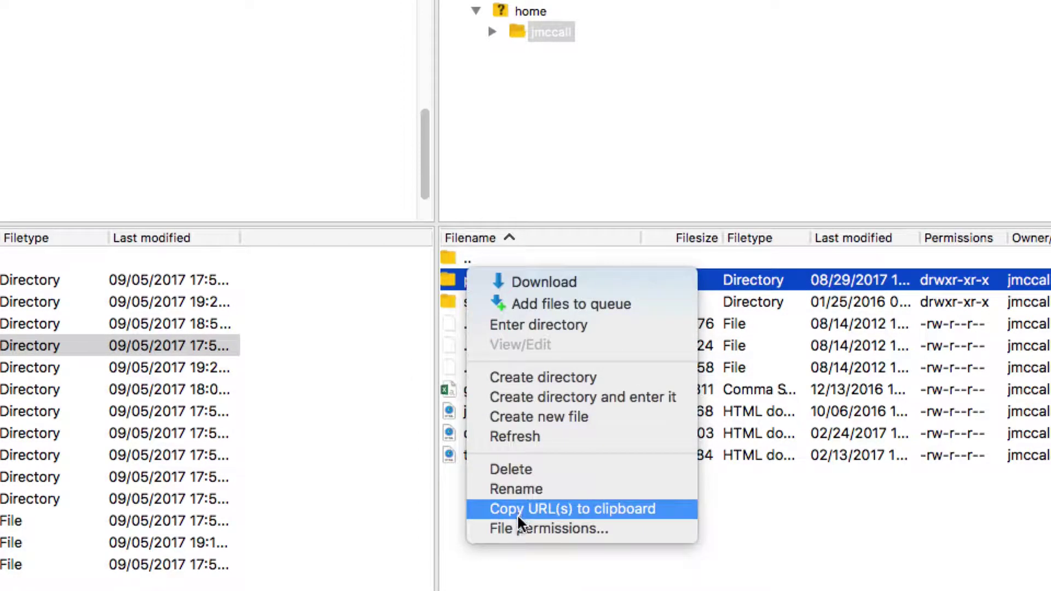
click(527, 531)
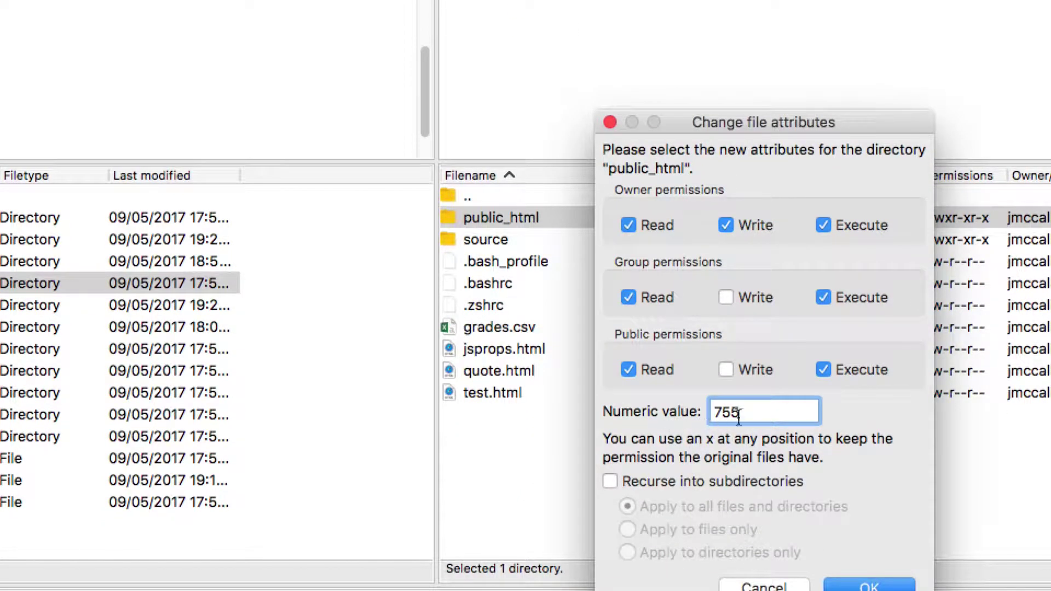
click(610, 482)
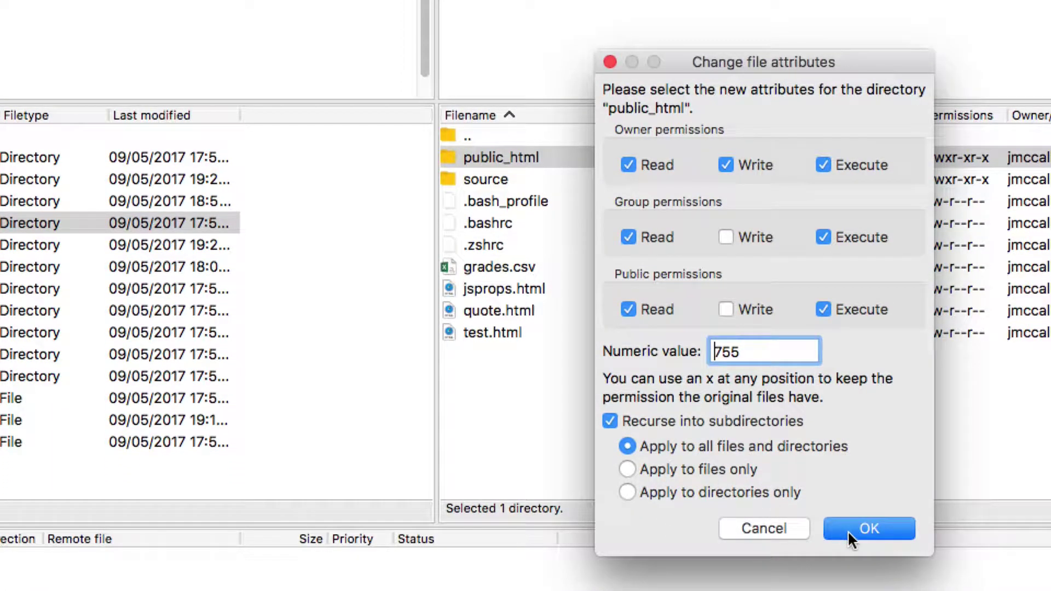
click(871, 529)
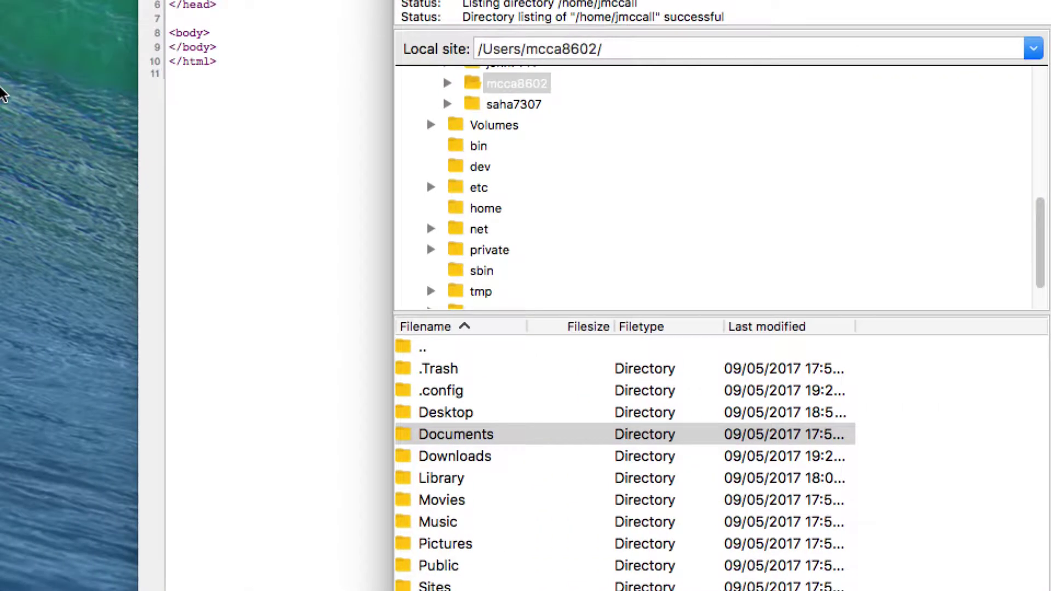
Switch to Chrome, close the source view, and load about.html from the l4l directory
click(265, 141)
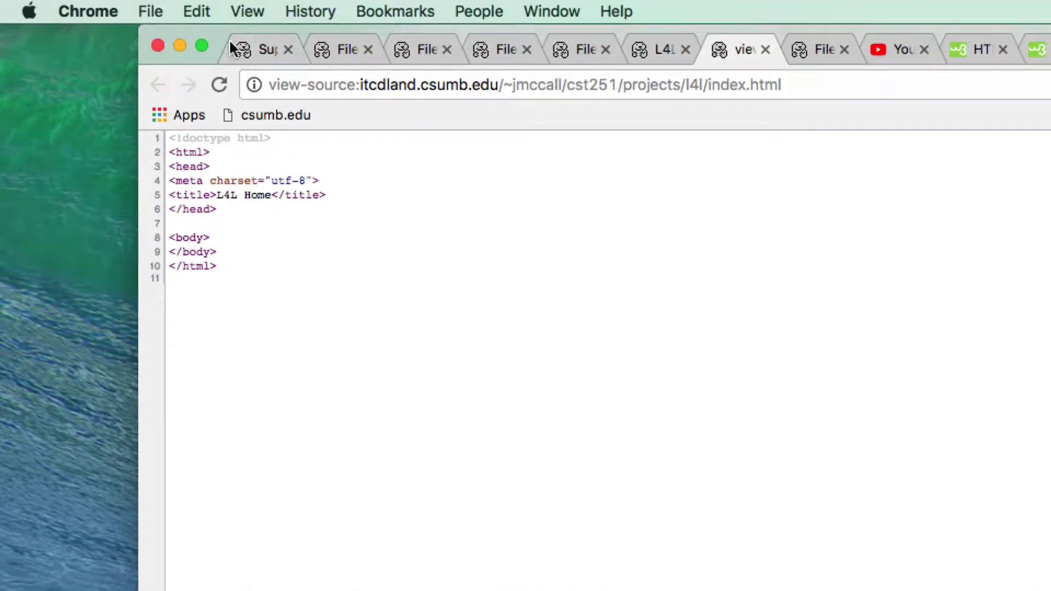
click(277, 87)
key(super+w)
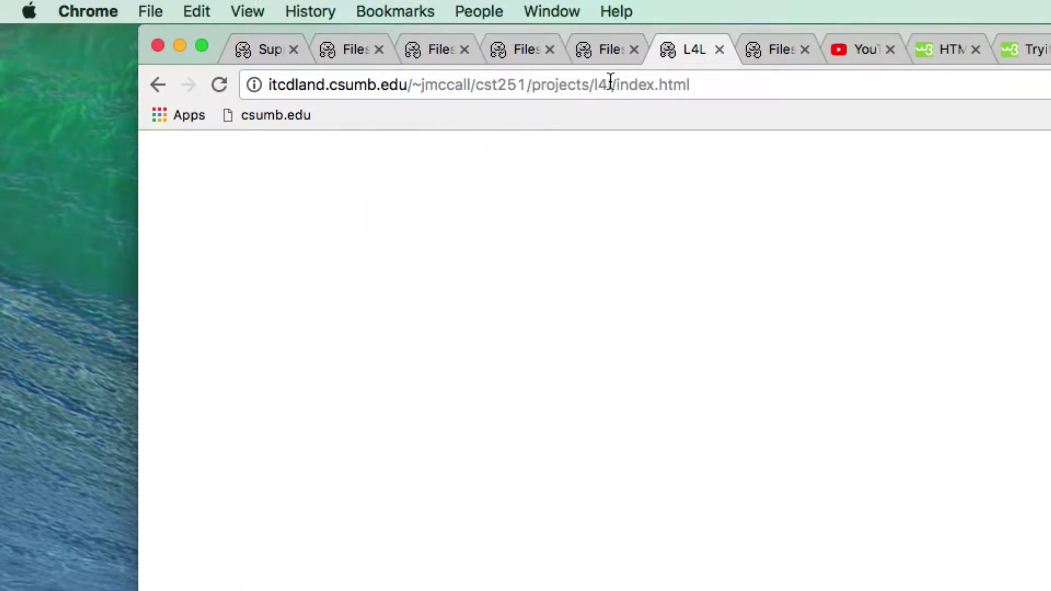
drag(615, 84, 735, 90)
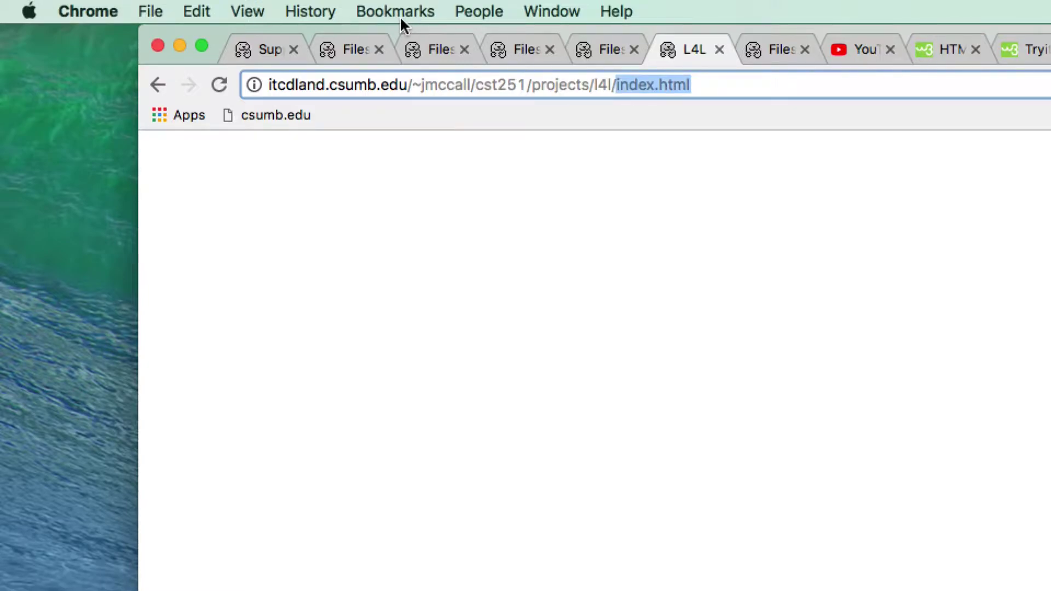
text(about.html)
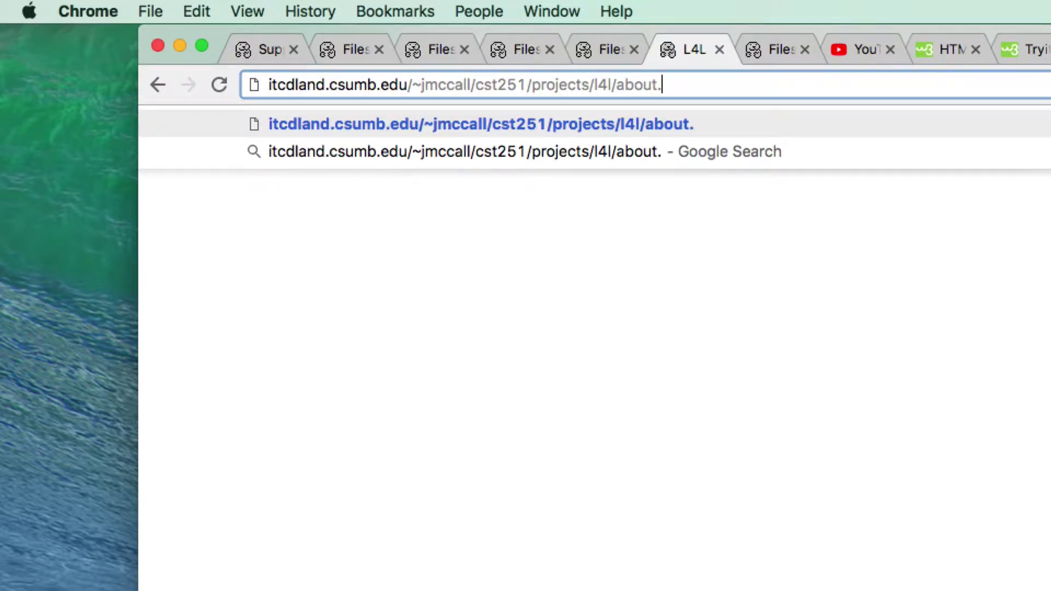
key(Return)
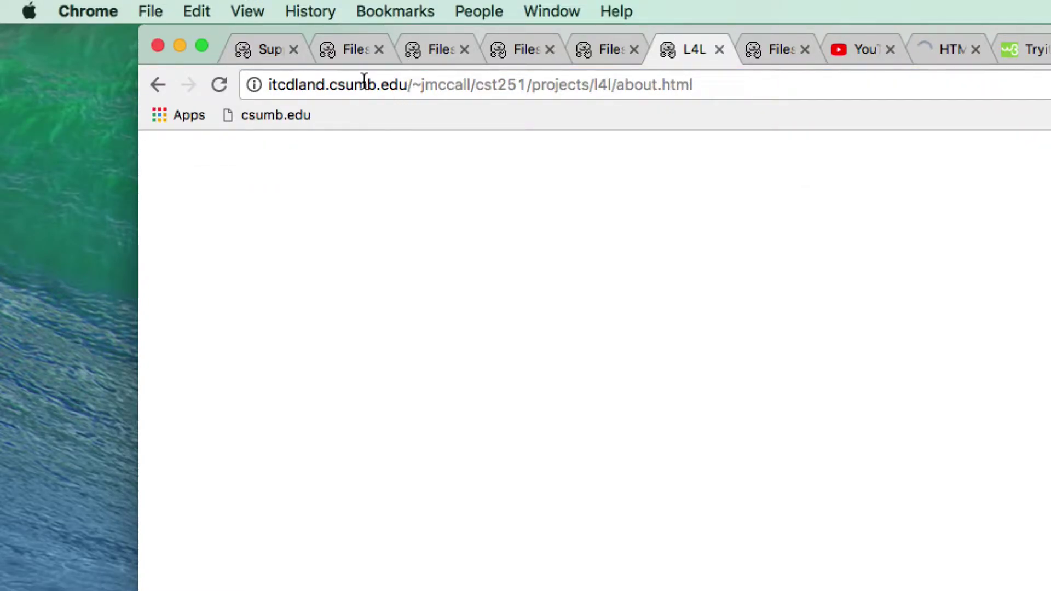
Load the index listing of the projects directory and open hello.html from it
drag(594, 84, 684, 84)
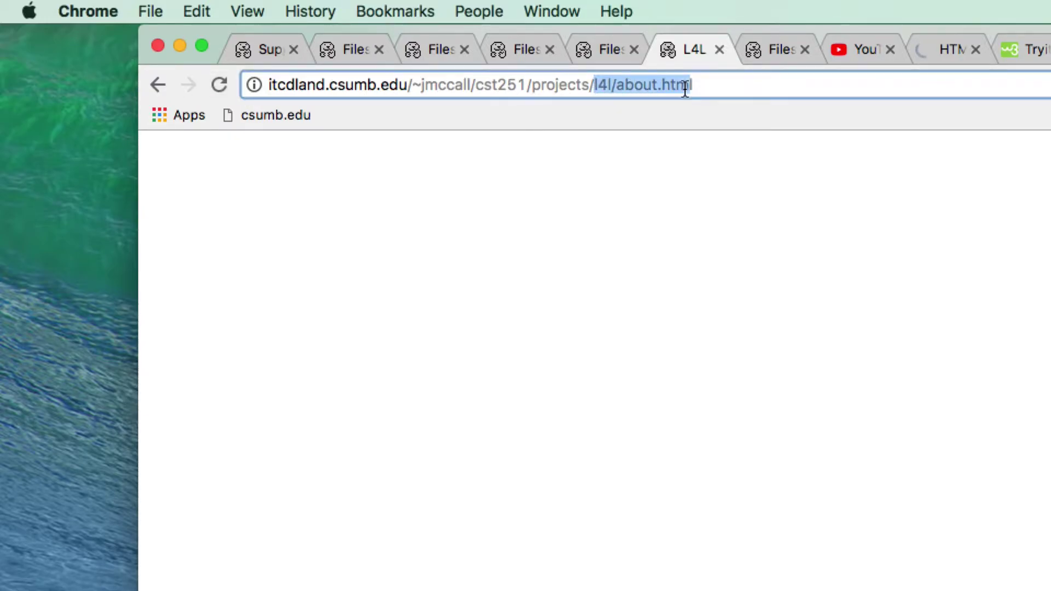
key(BackSpace)
key(Return)
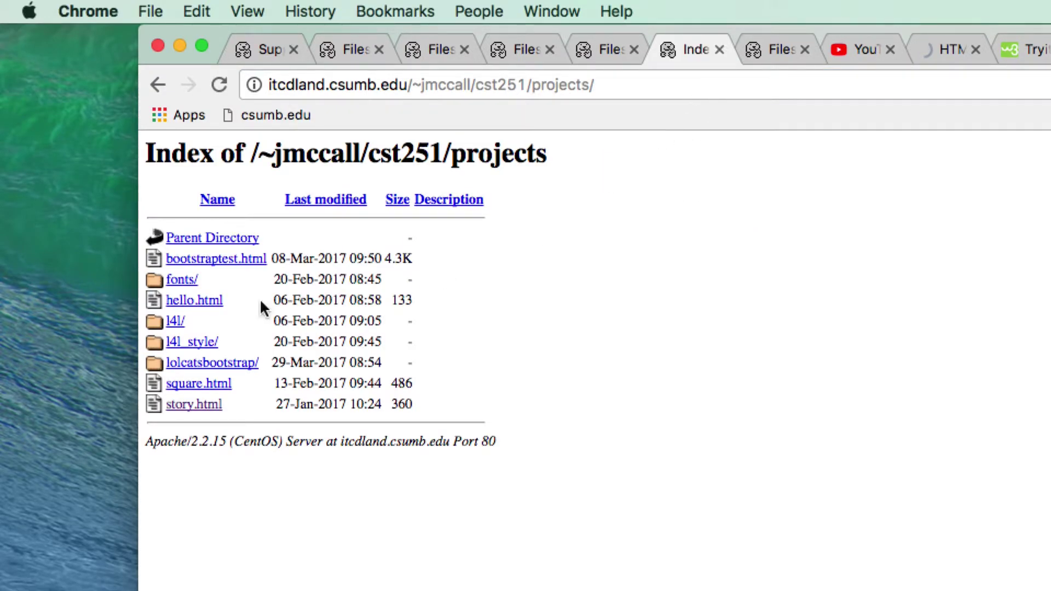
click(184, 301)
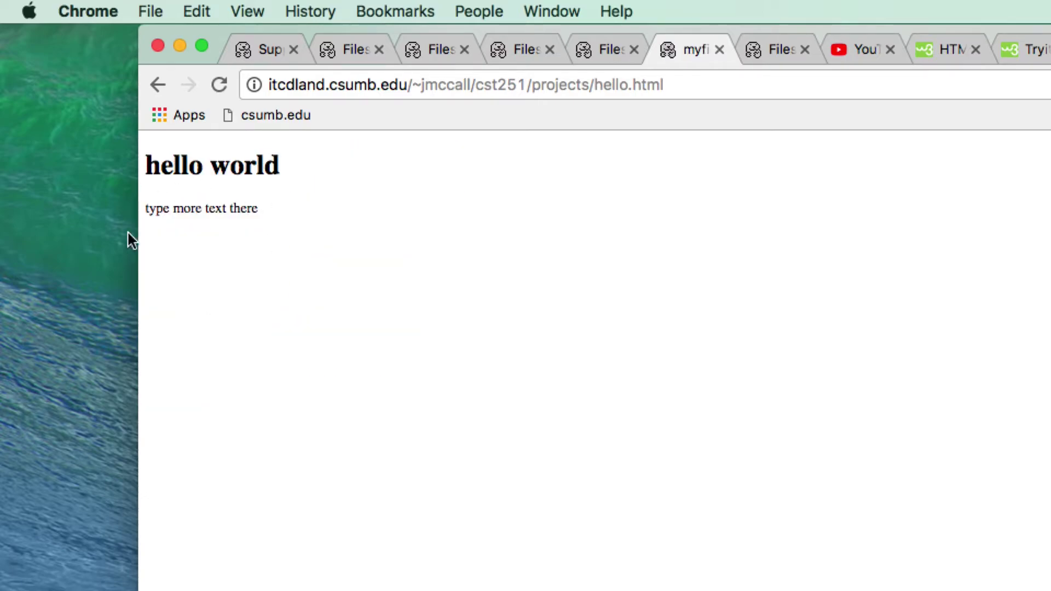